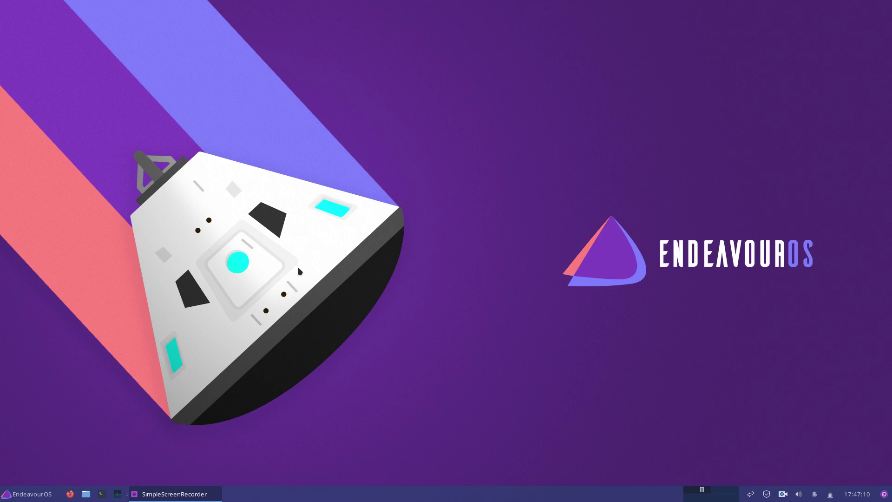
Open an Xfce Terminal at an empty prompt and move it to the screen centre.
key(ctrl+alt+t)
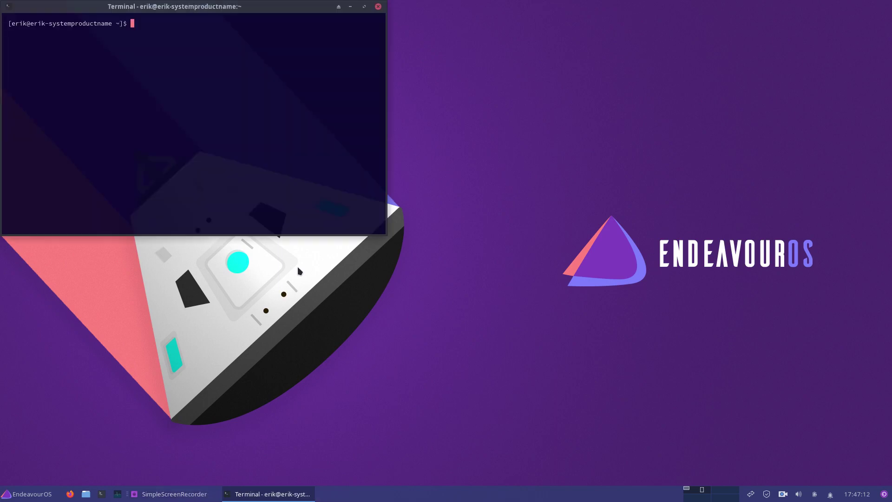
text(sudo pacman)
key(BackSpace)
key(BackSpace)
key(BackSpace)
key(BackSpace)
key(BackSpace)
key(BackSpace)
key(BackSpace)
key(BackSpace)
key(BackSpace)
key(BackSpace)
key(BackSpace)
key(BackSpace)
drag(234, 9, 450, 57)
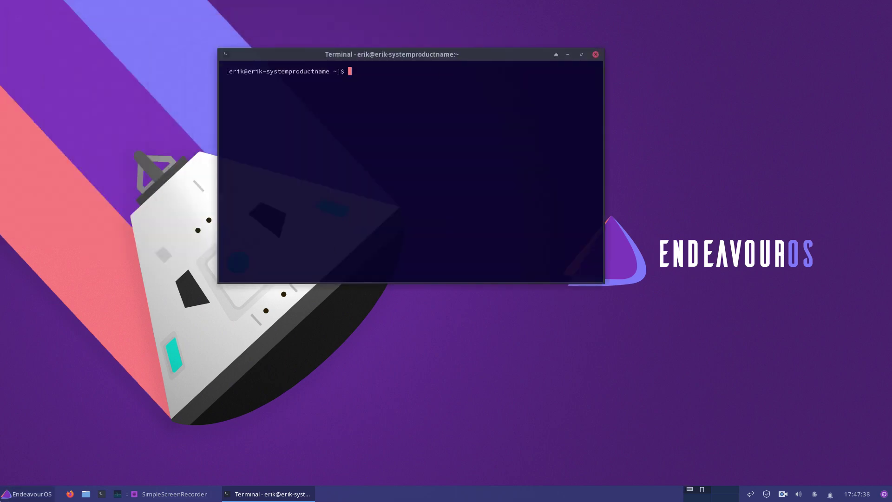
Launch Arch Linux Tweak Tool from the Whisker menu, authenticating with the account password.
click(24, 494)
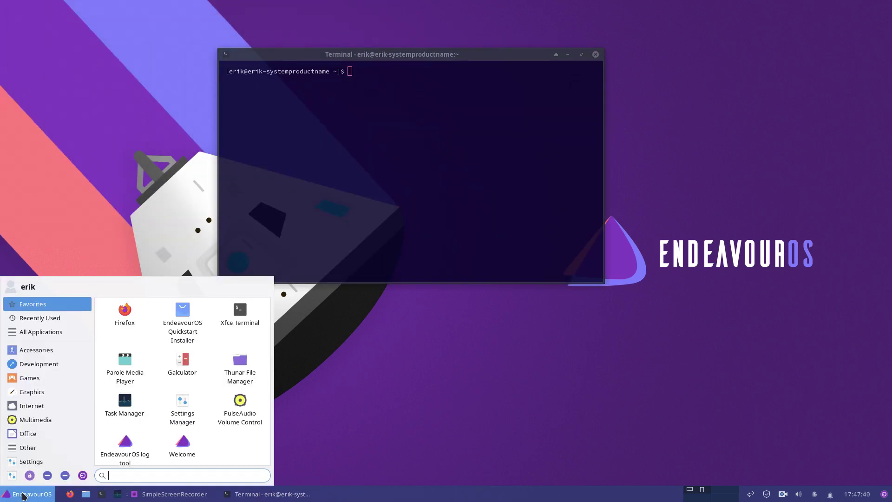
text(user)
key(Return)
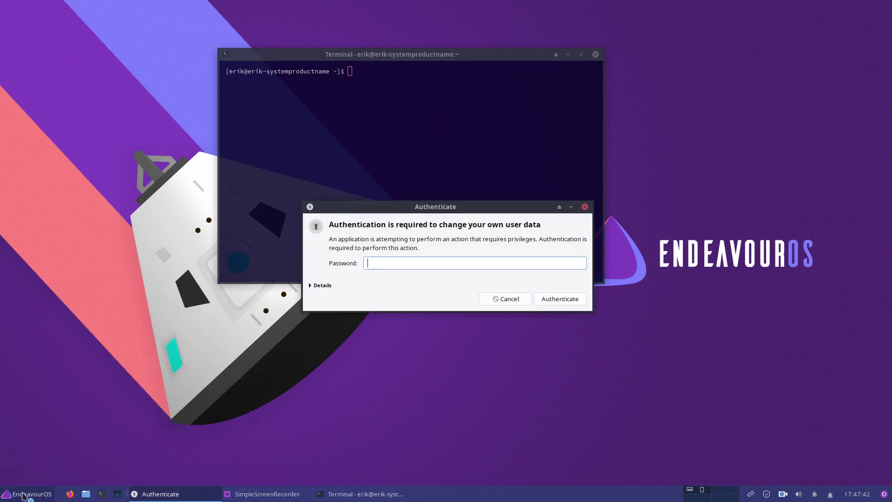
text(****)
key(Return)
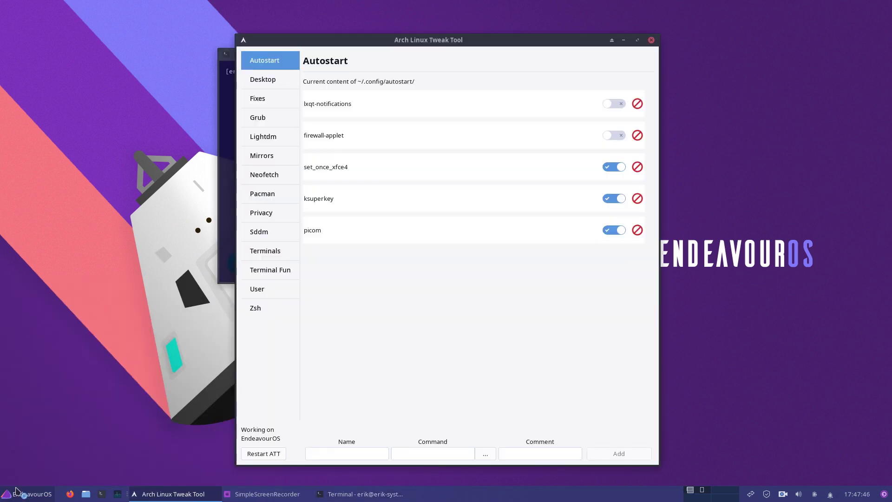
Show the Desktop Installer page, leaving awesome selected as already installed.
click(255, 82)
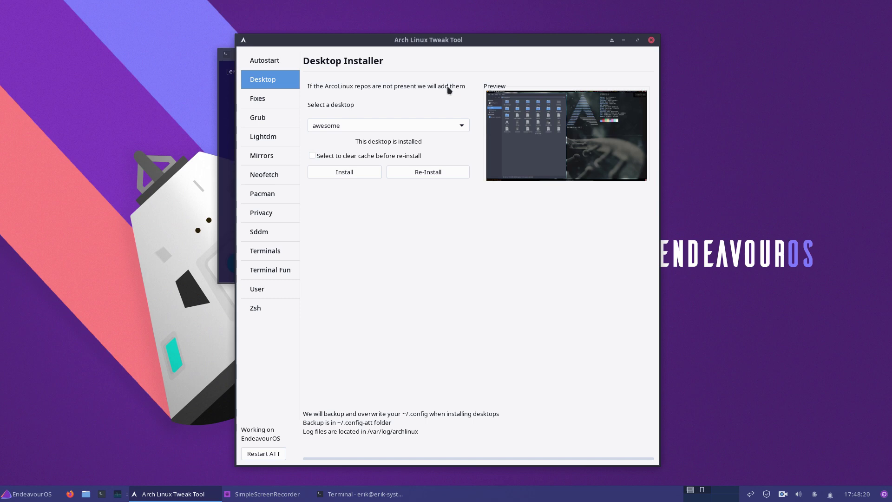
click(371, 127)
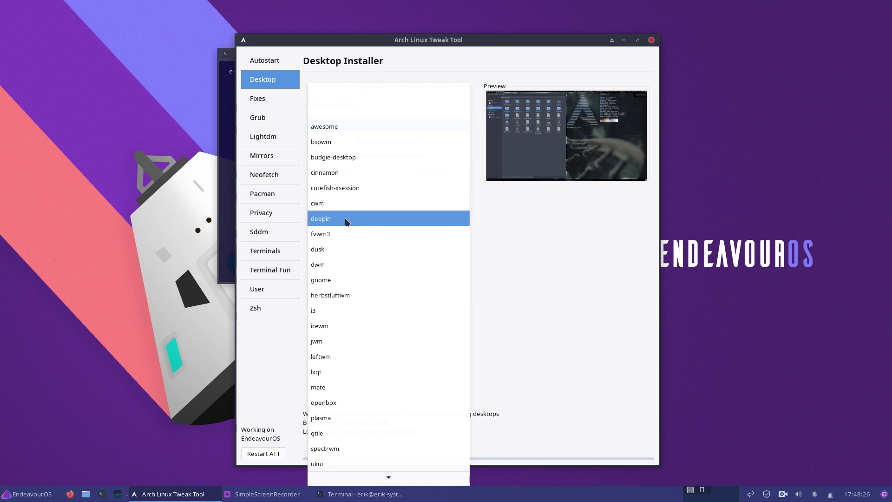
click(532, 218)
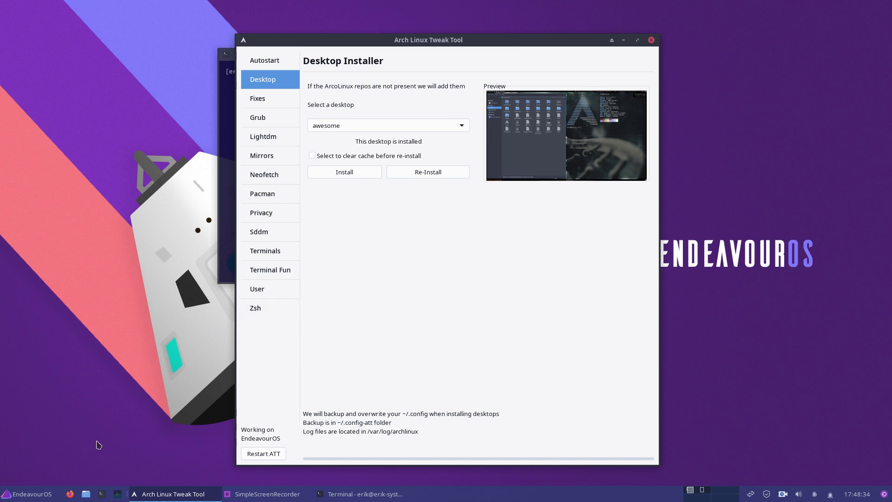
Close the Tweak Tool and relaunch it with the archlinux-tweak-tool command, entering the password.
click(651, 40)
text(att)
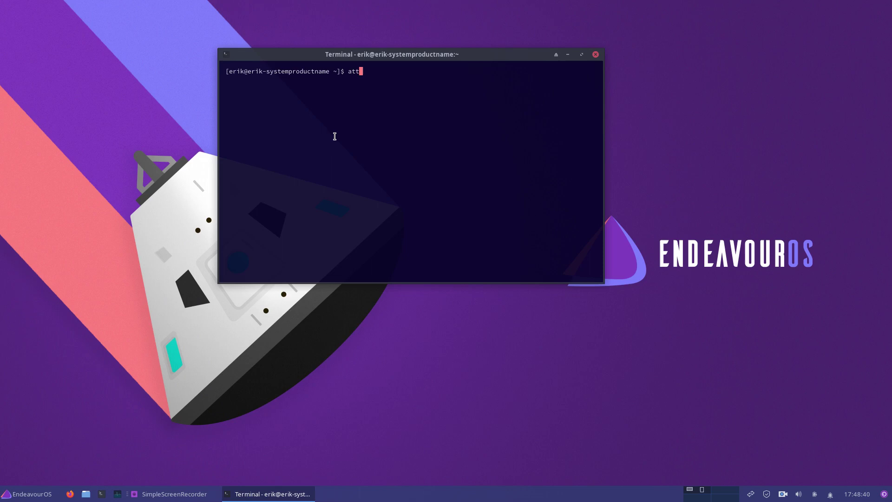
key(BackSpace)
key(BackSpace)
key(BackSpace)
text(archlinux-tweak-tool)
key(Return)
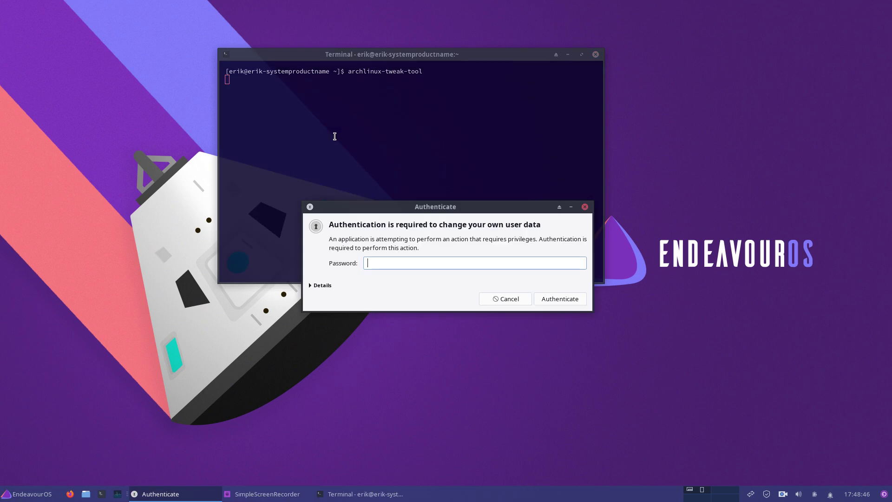
text(•••)
key(Return)
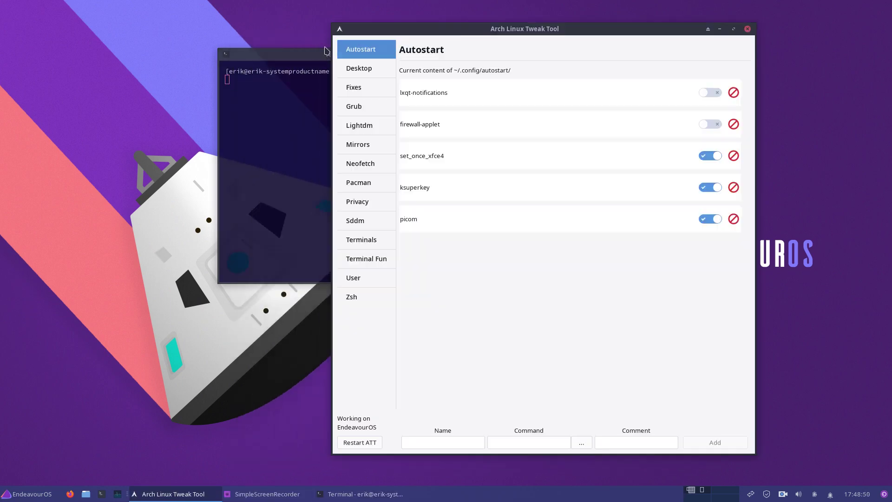
Move the terminal to the upper left and return the Tweak Tool to Desktop Installer.
drag(311, 57, 102, 103)
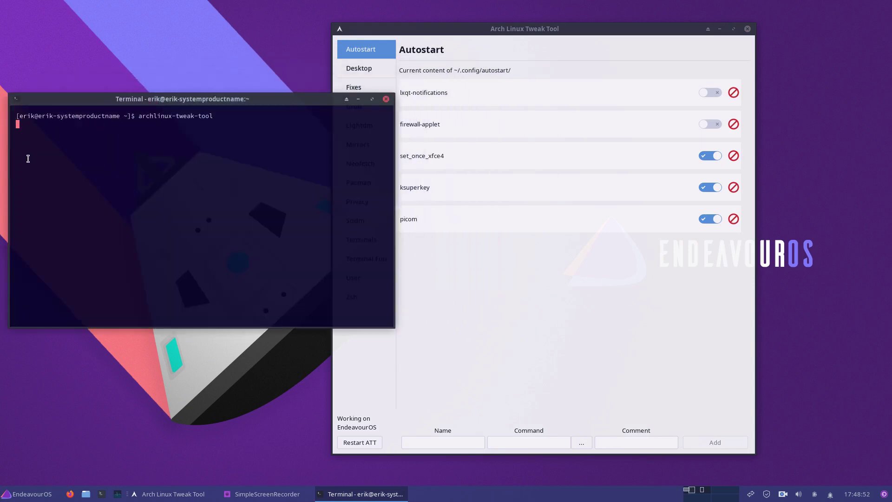
click(433, 313)
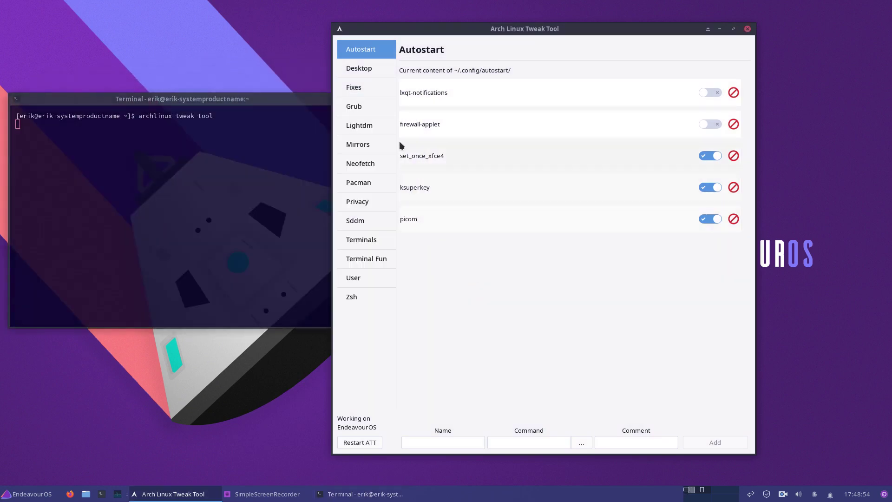
click(373, 72)
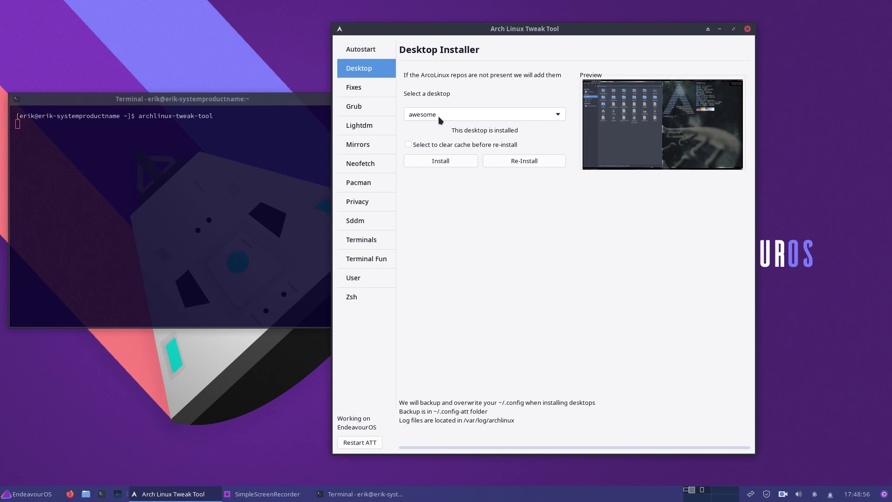
Browse Thunar from File System through usr and share into xsessions, then minimize it.
click(85, 496)
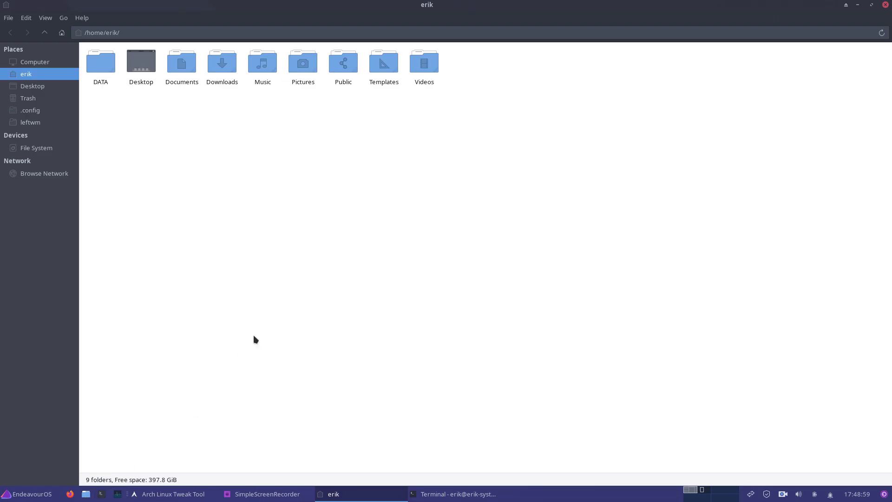
click(40, 147)
double_click(680, 62)
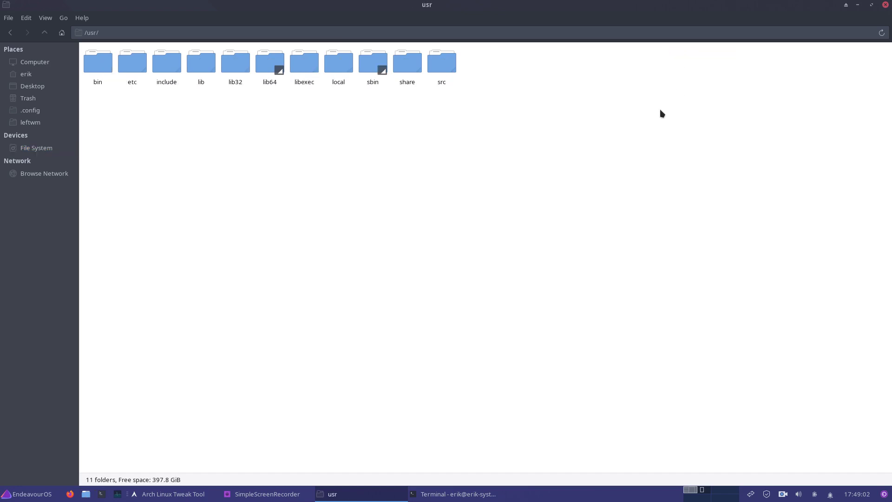
double_click(407, 63)
text(xs)
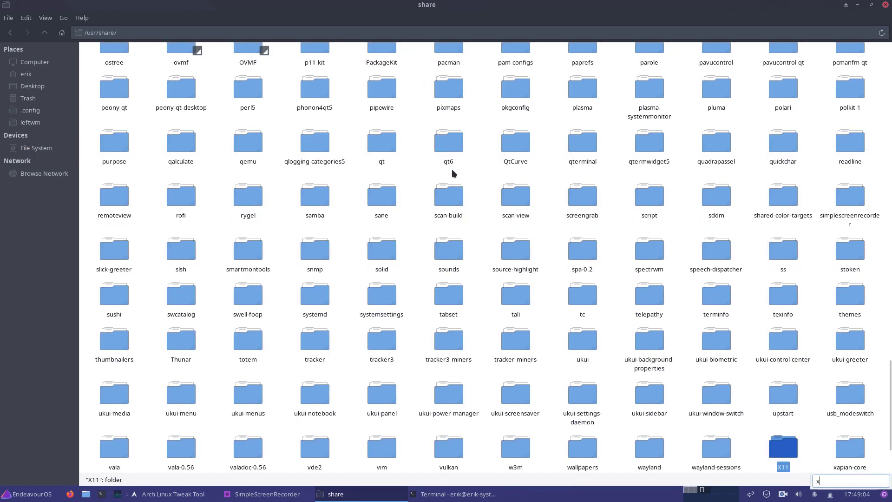
double_click(857, 448)
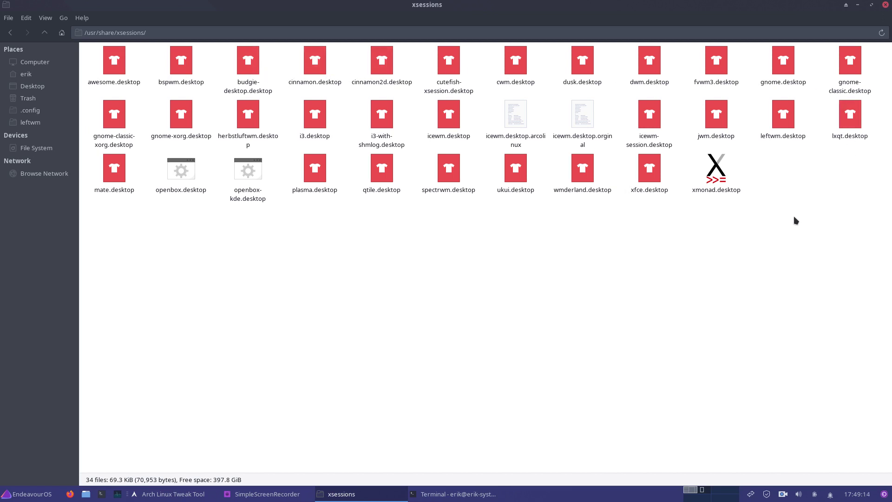
click(858, 5)
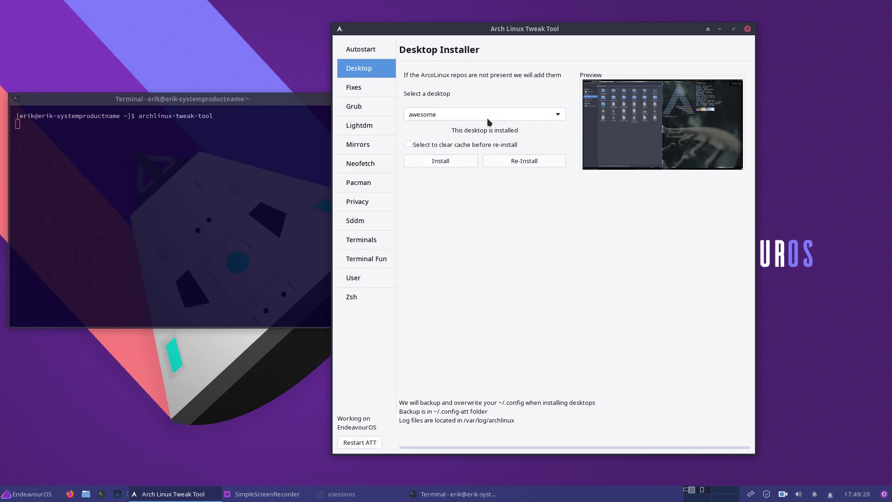
Install awesome, rearrange the two windows, and highlight the first package name in the log.
click(459, 163)
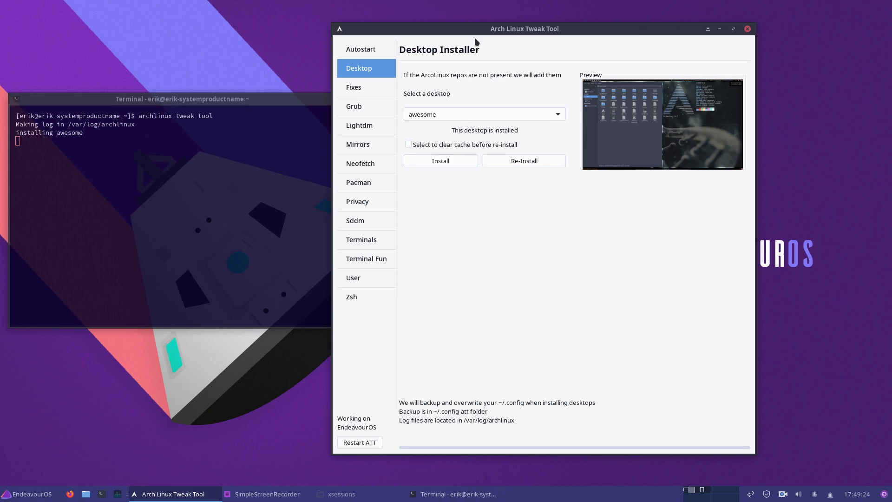
drag(420, 25, 495, 13)
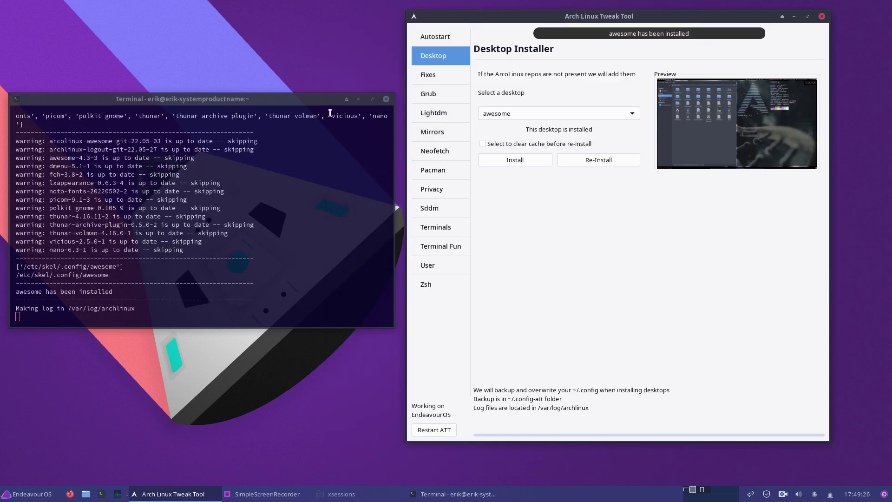
drag(305, 100, 0, 256)
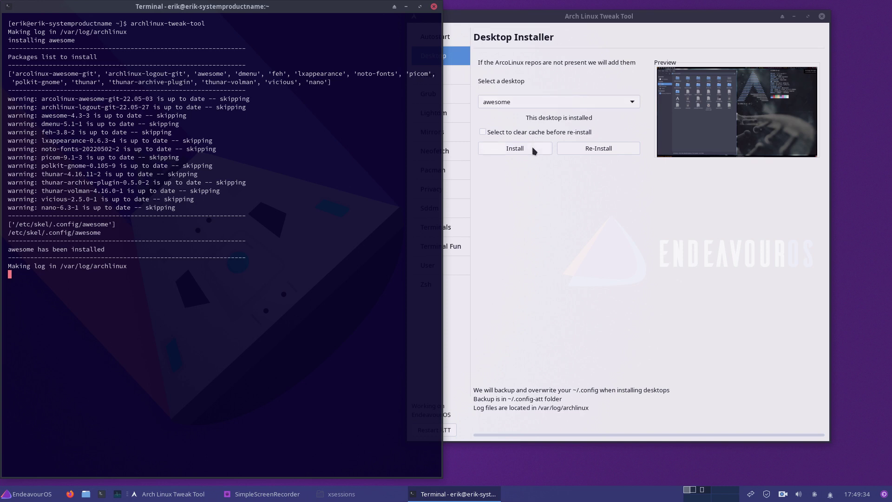
drag(16, 73, 95, 73)
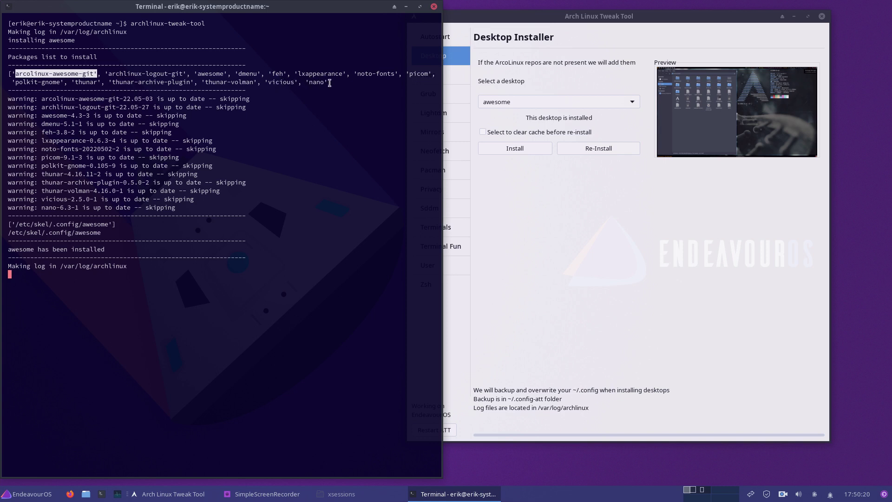
Highlight both lines of the bracketed awesome package list in the terminal.
drag(331, 82, 8, 73)
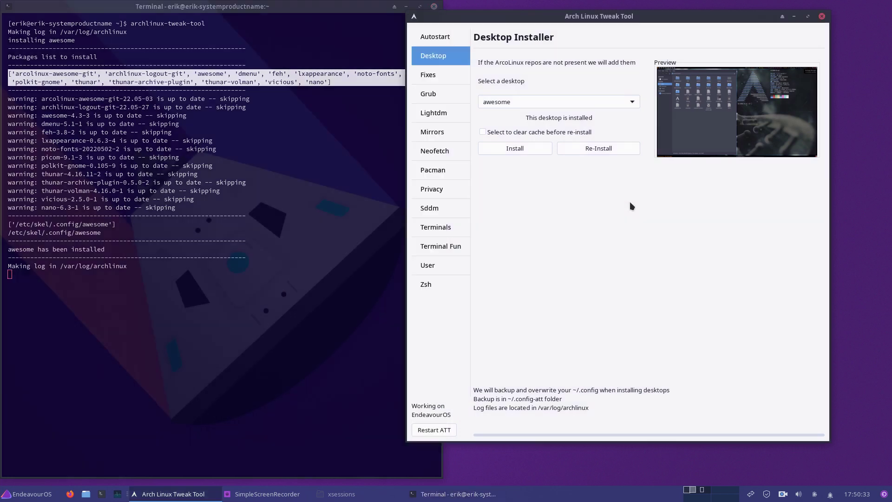
click(629, 202)
click(545, 108)
click(492, 116)
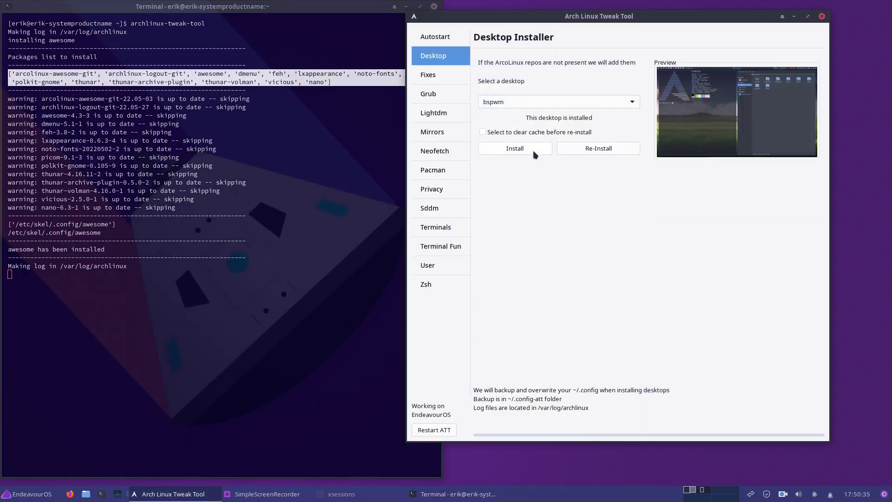
click(536, 151)
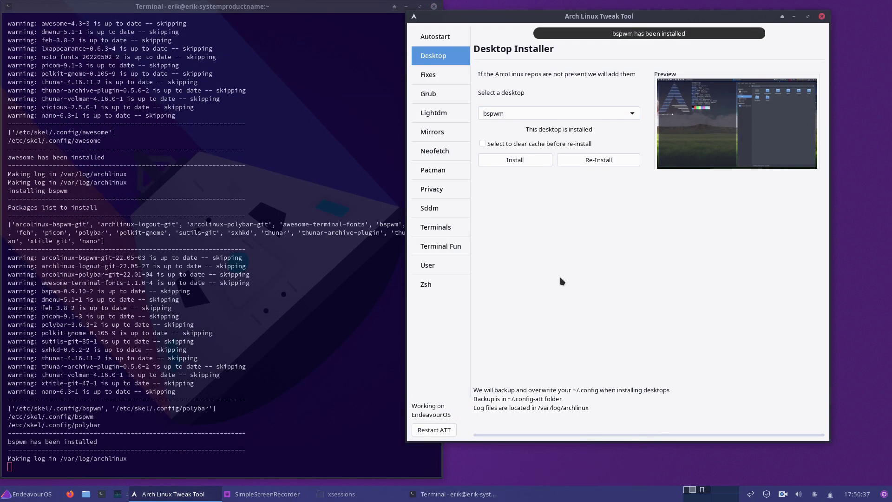
Highlight the bspwm package list and its nano entry in the terminal log.
drag(106, 242, 5, 223)
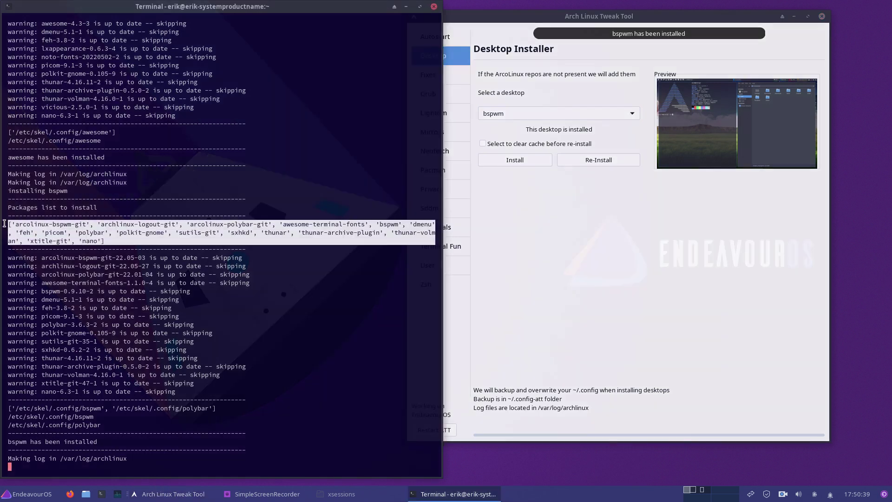
double_click(89, 241)
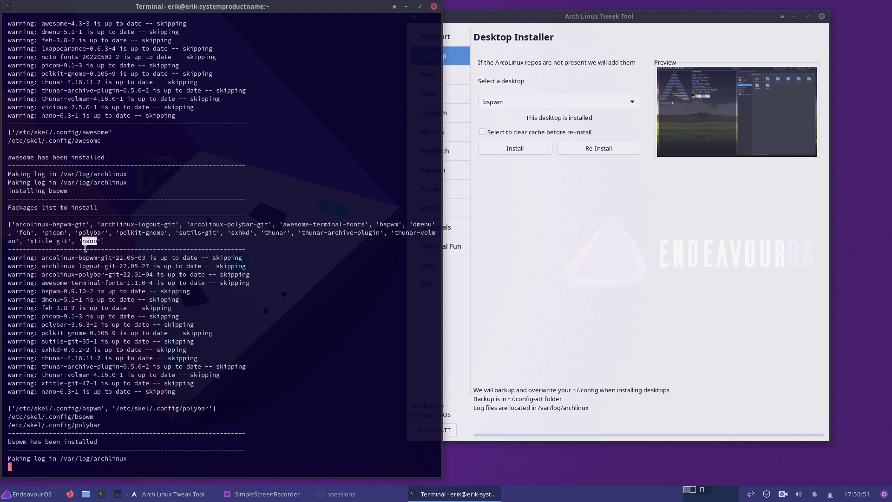
click(513, 234)
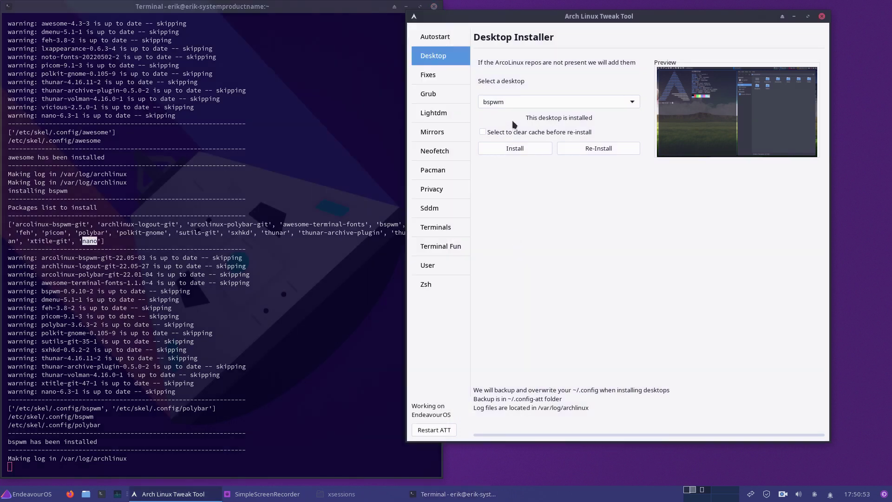
click(512, 102)
scroll(520, 456, down, 1)
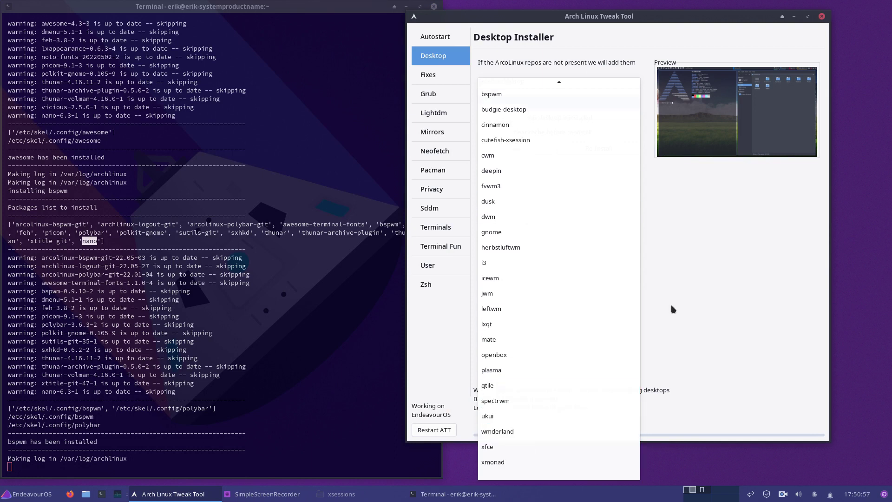
click(696, 281)
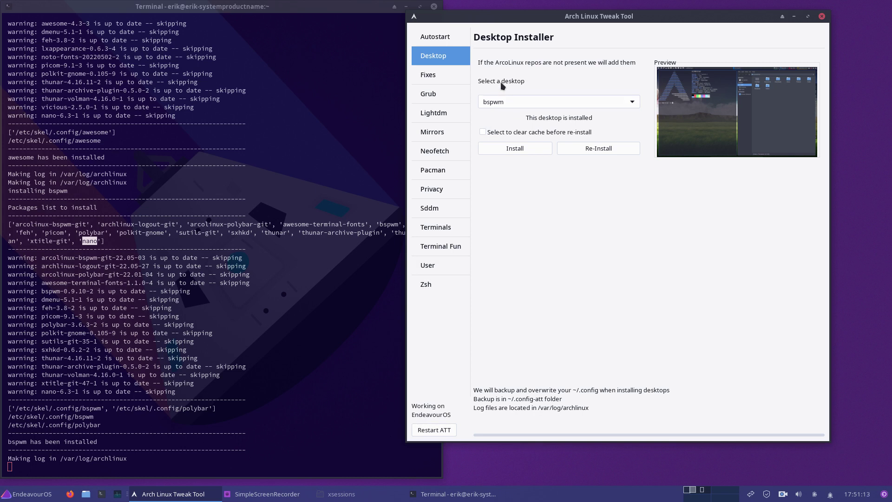
click(445, 43)
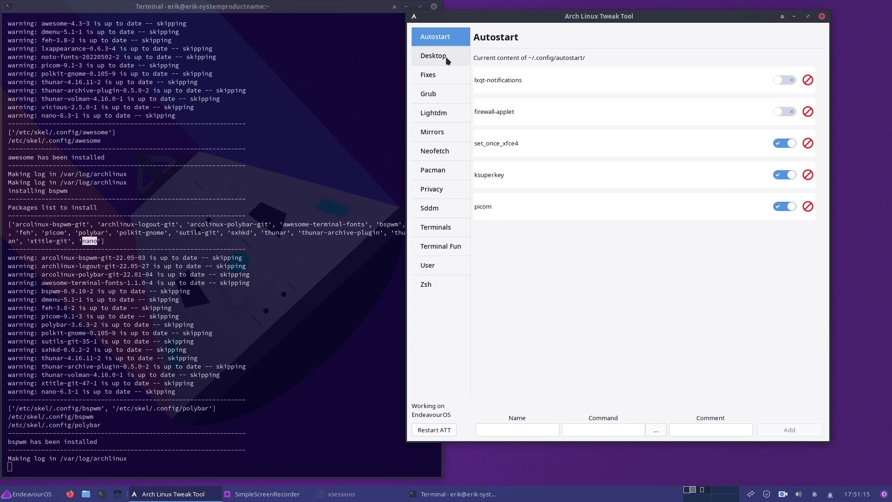
click(445, 56)
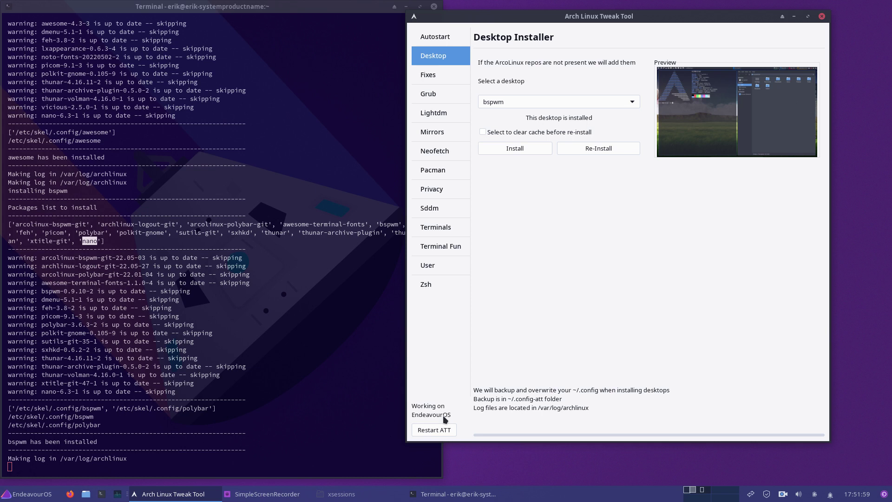
Pick awesome, then qtile, in the desktop list and shift the window down and right.
click(519, 104)
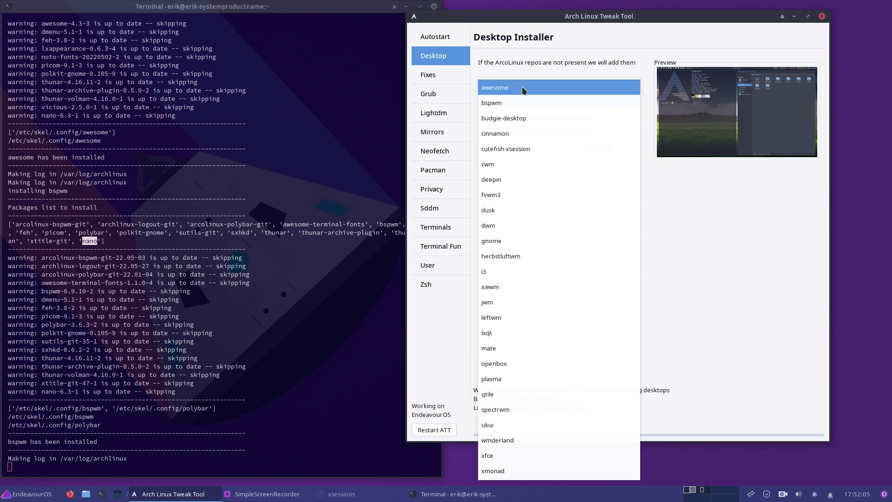
click(524, 90)
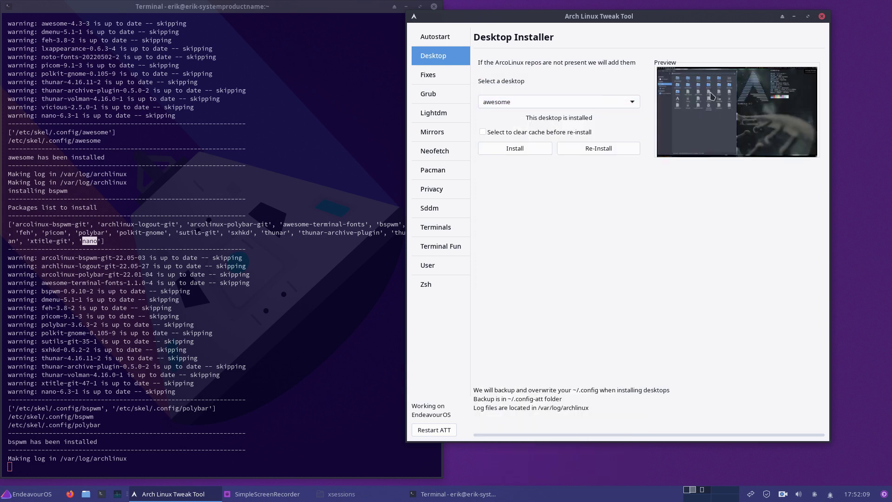
click(554, 102)
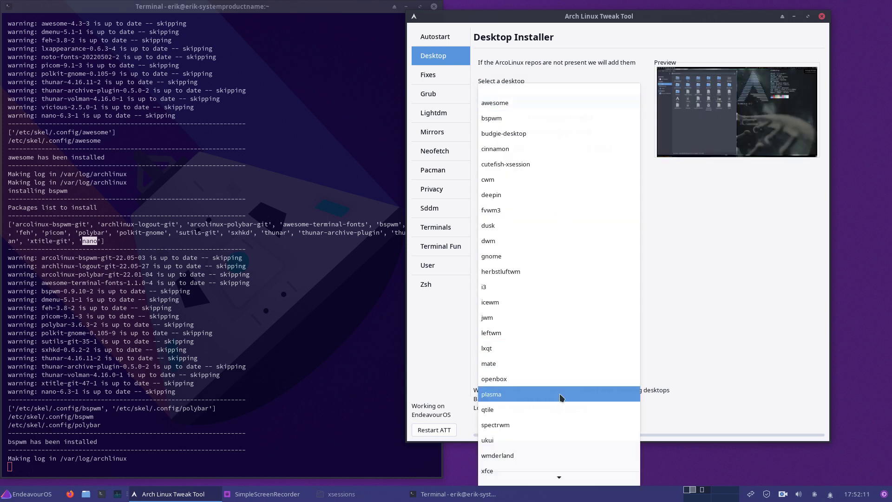
click(563, 411)
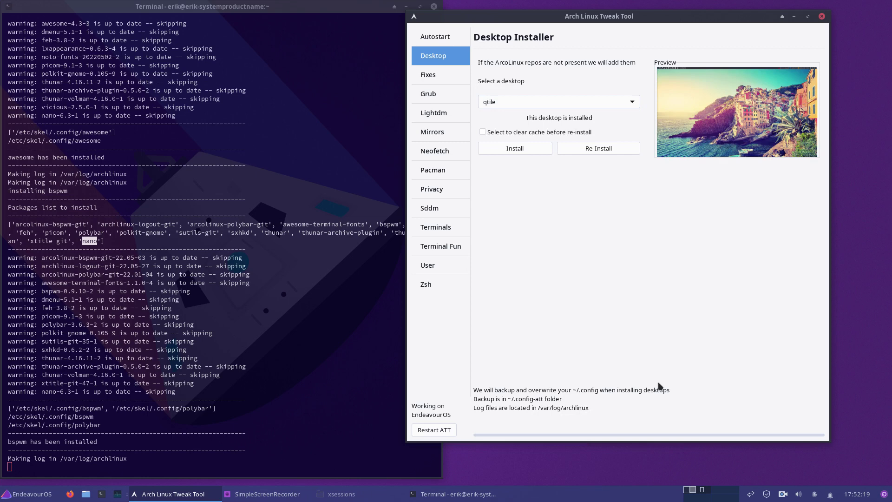
drag(612, 17, 641, 36)
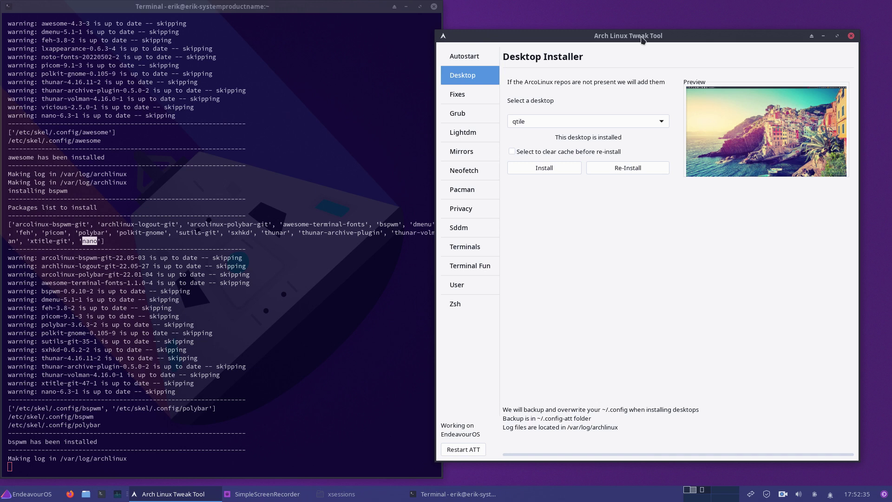
Scroll the desktop combo to leftwm and install it.
click(627, 121)
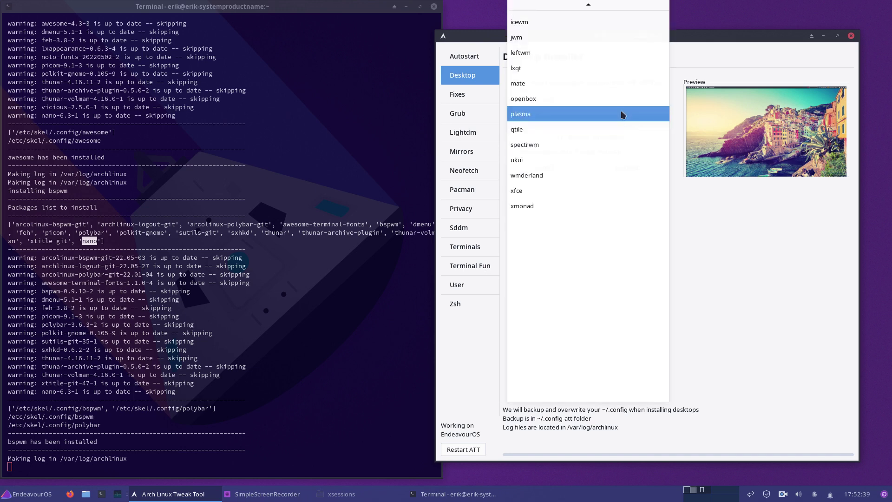
key(Escape)
scroll(588, 121, up, 5)
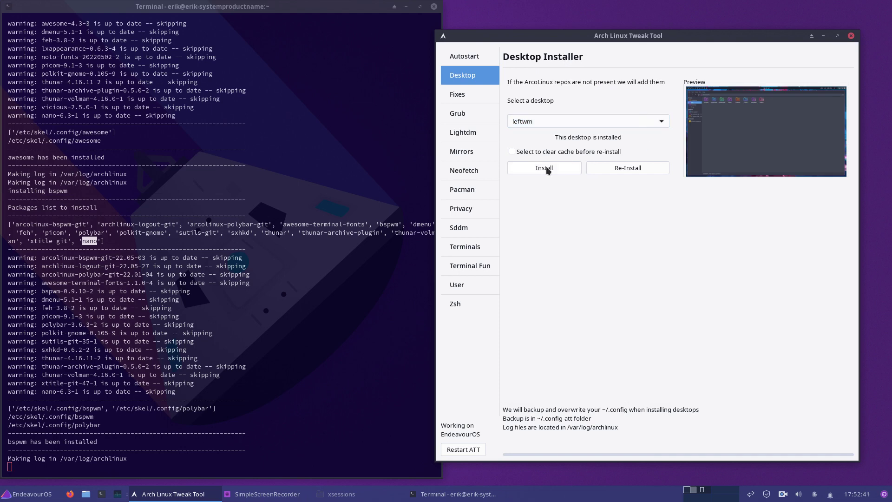
click(544, 167)
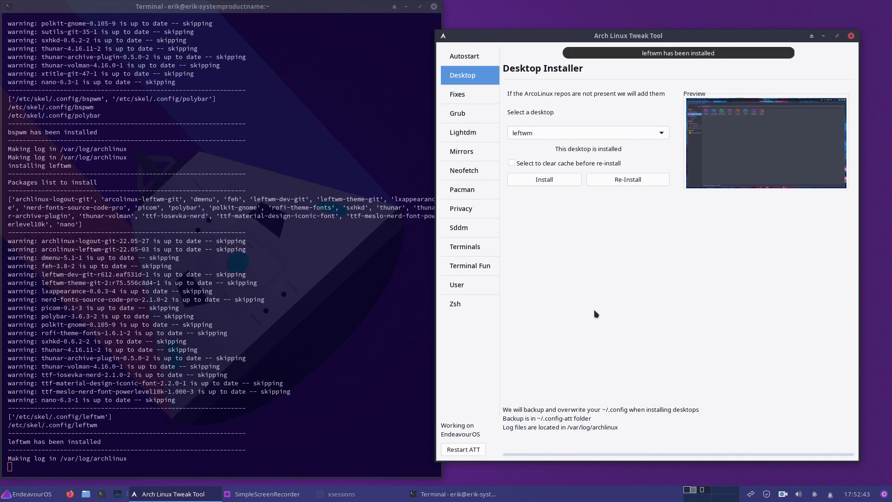